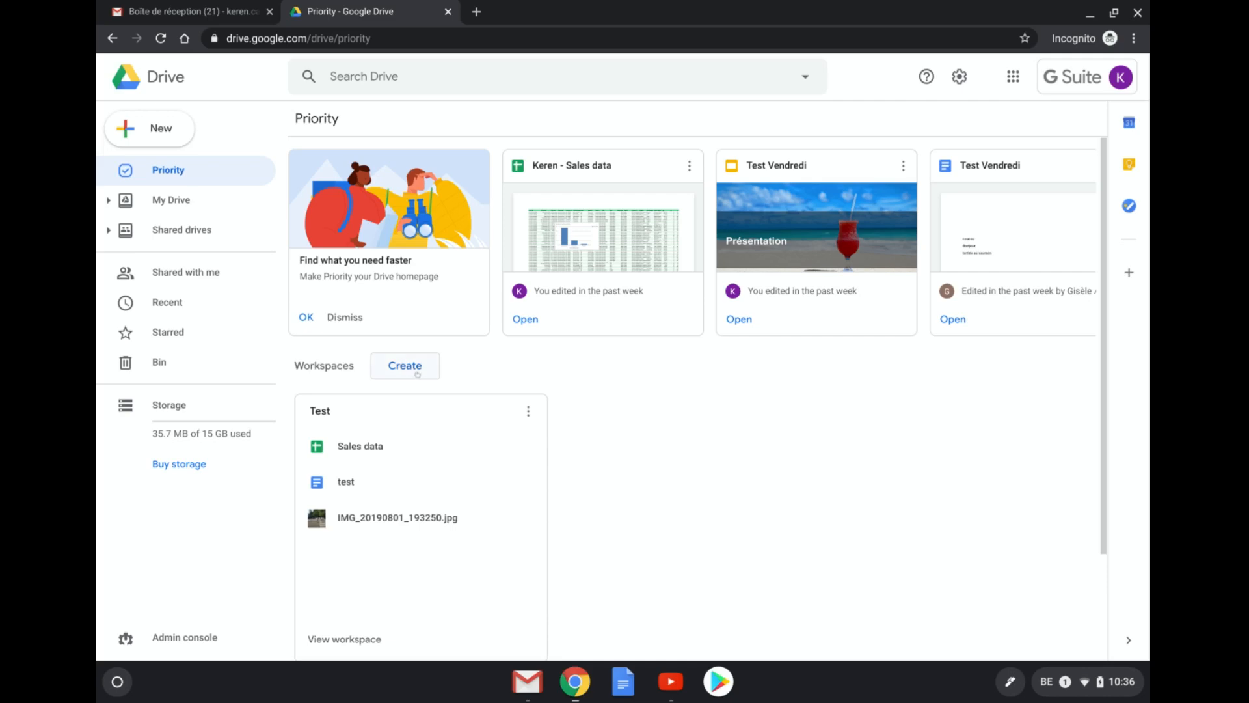
- Create a new workspace named 'Project A' from the Workspaces section
click(417, 374)
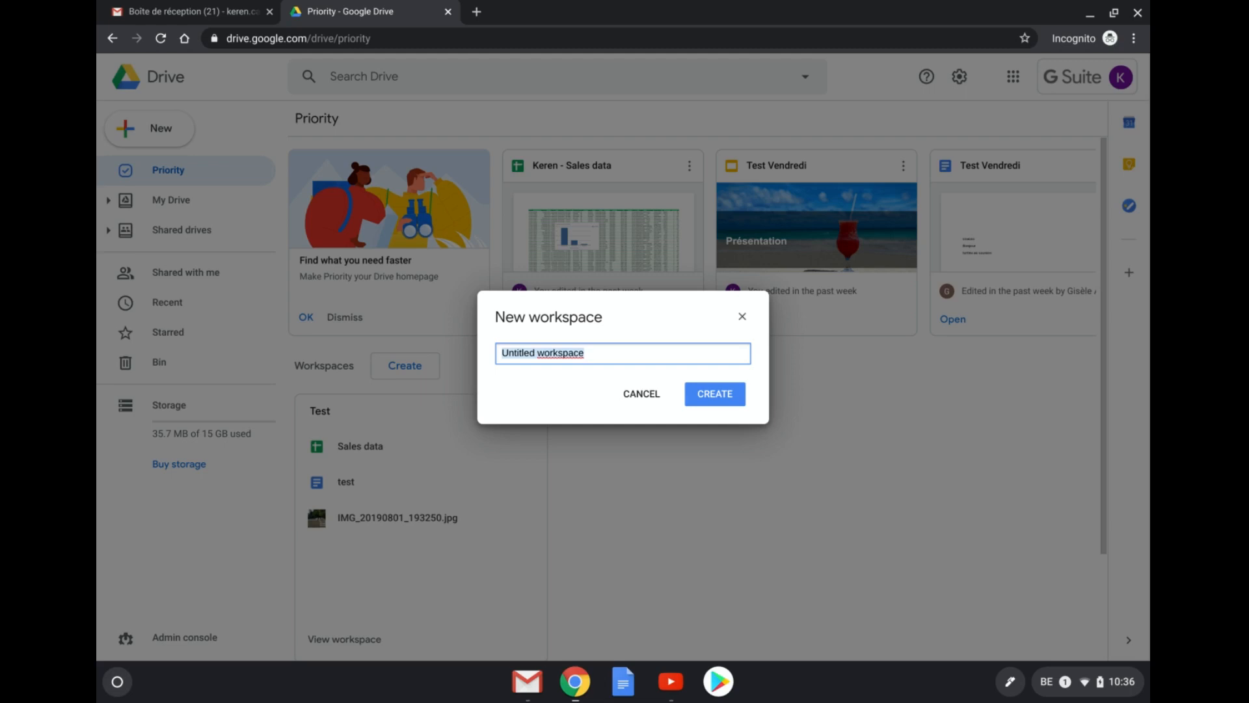
text(Project )
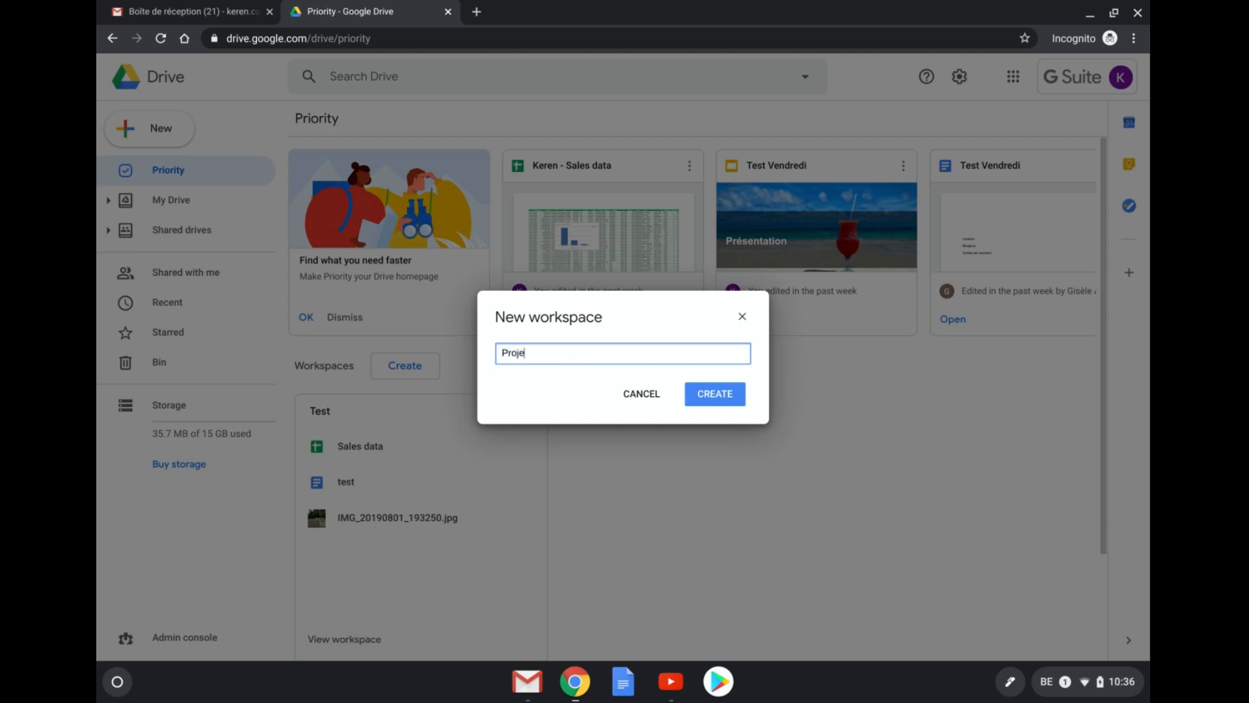
text(A)
click(744, 398)
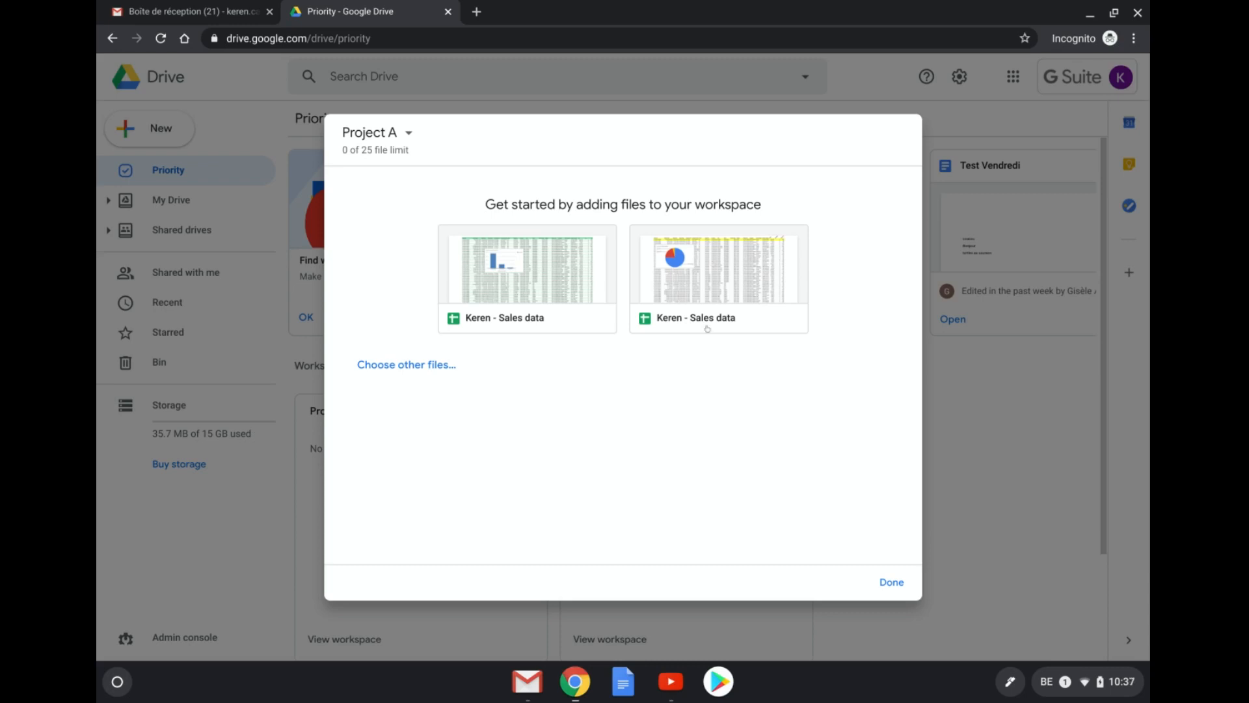
- Insert Presentation.pdf, Test Cera Care and Test Vendredi from My Drive into Project A
click(393, 365)
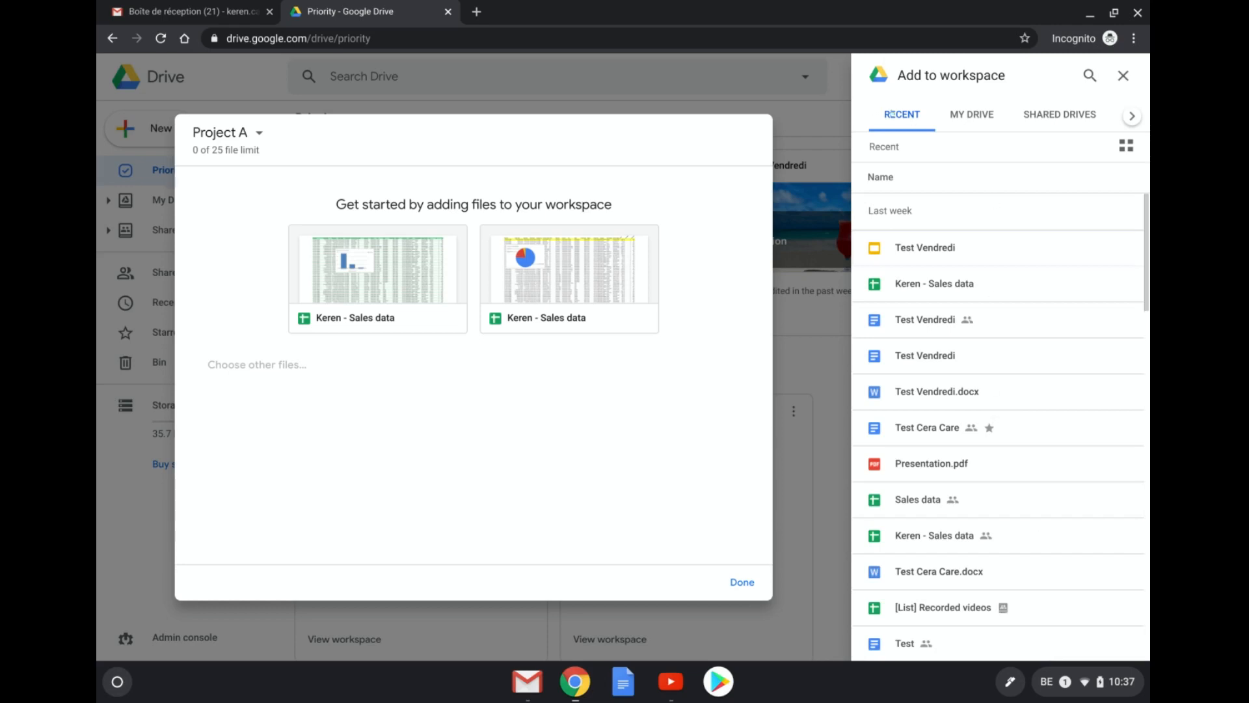
click(970, 115)
click(1059, 114)
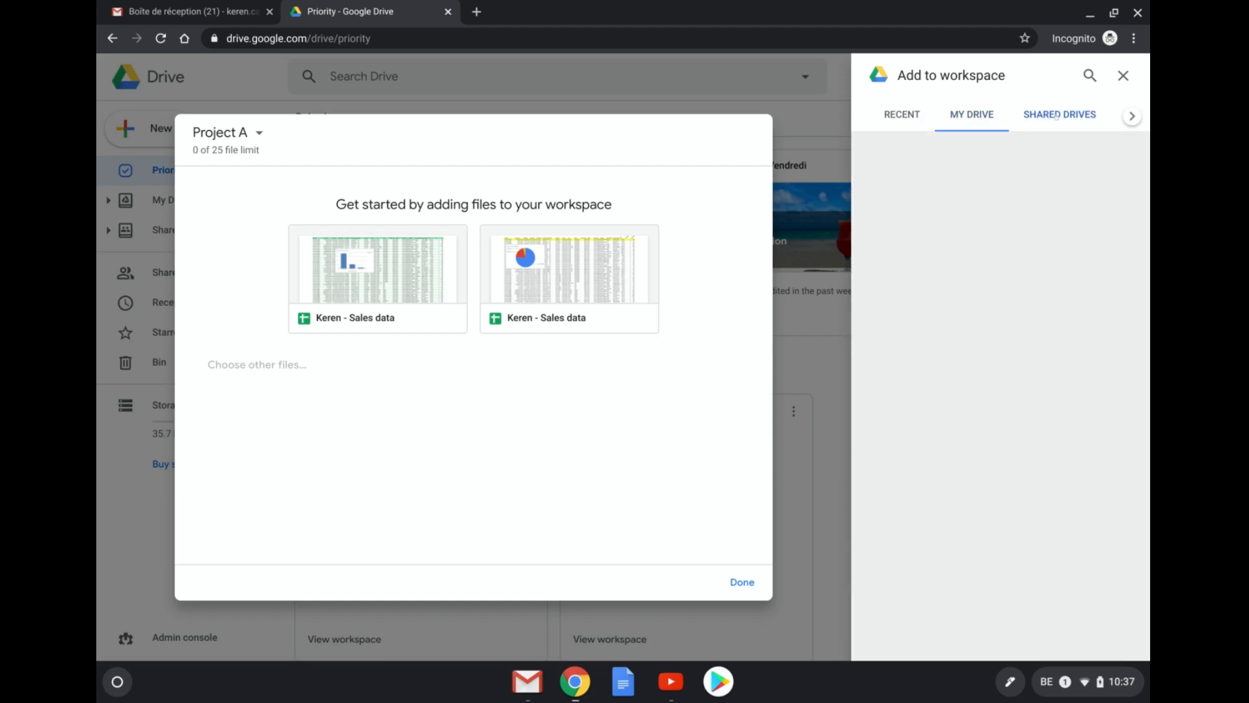
click(970, 116)
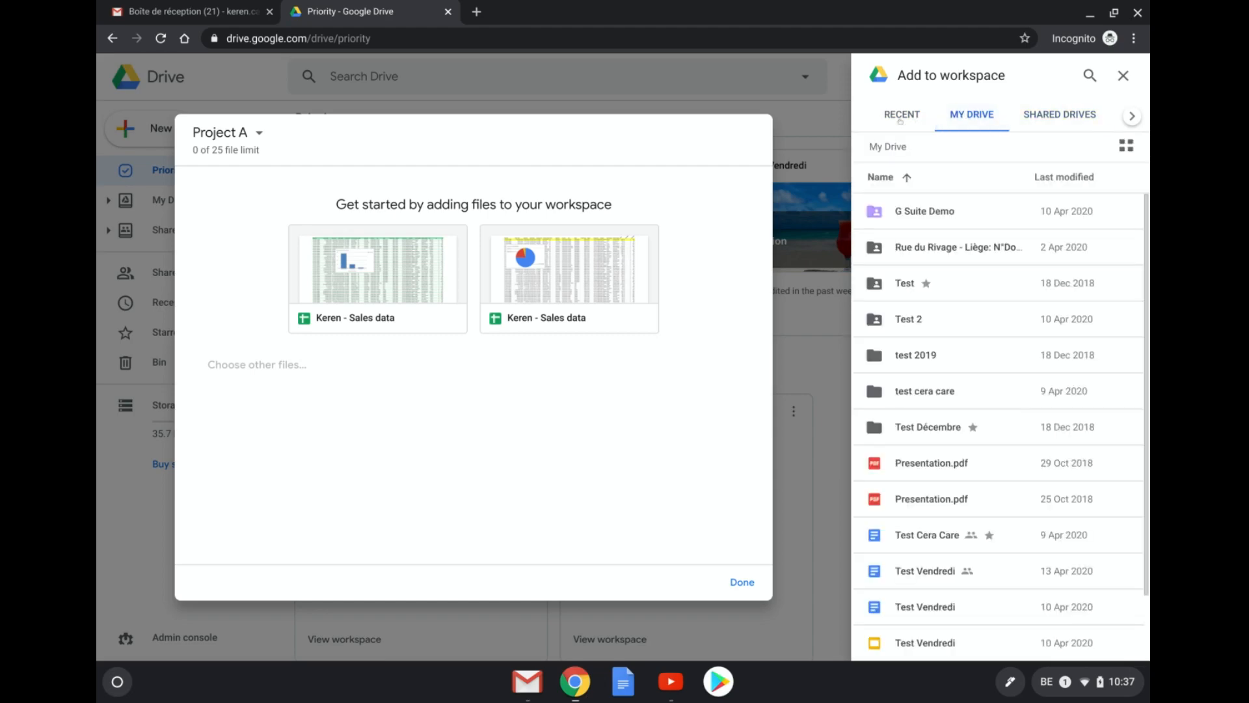
scroll(919, 423, down, 2)
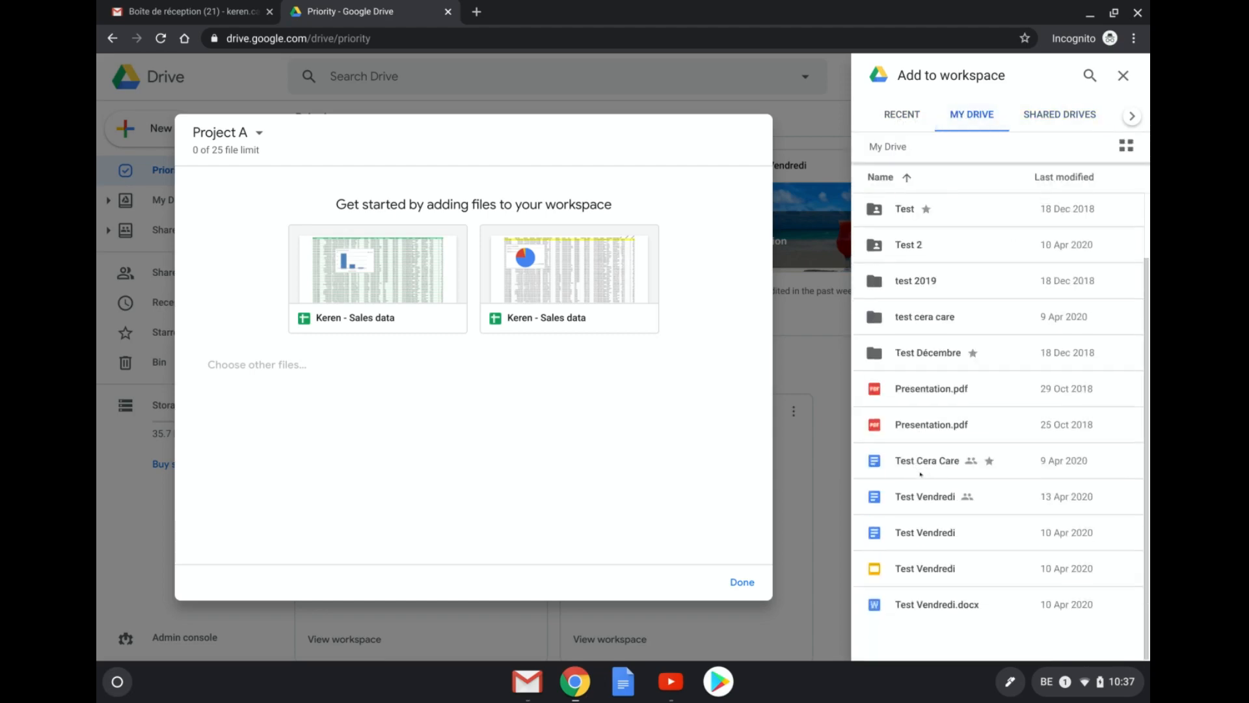
click(968, 437)
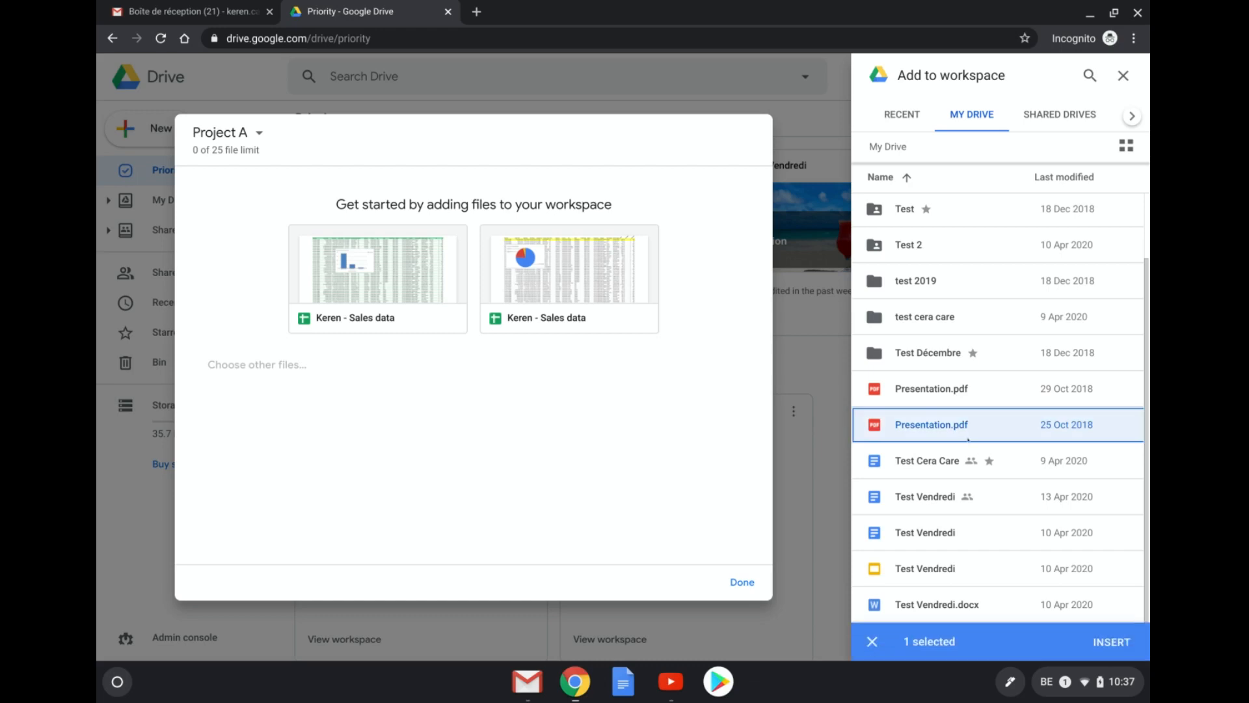
click(1006, 464)
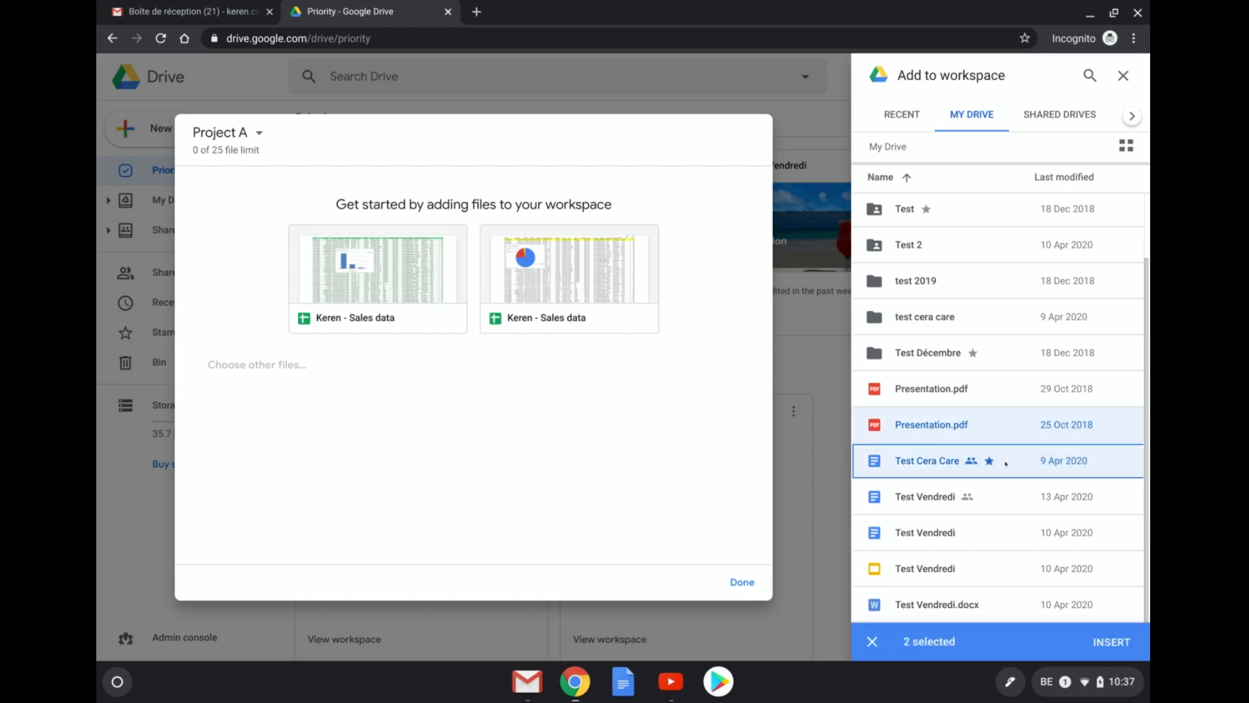
click(983, 569)
click(1111, 642)
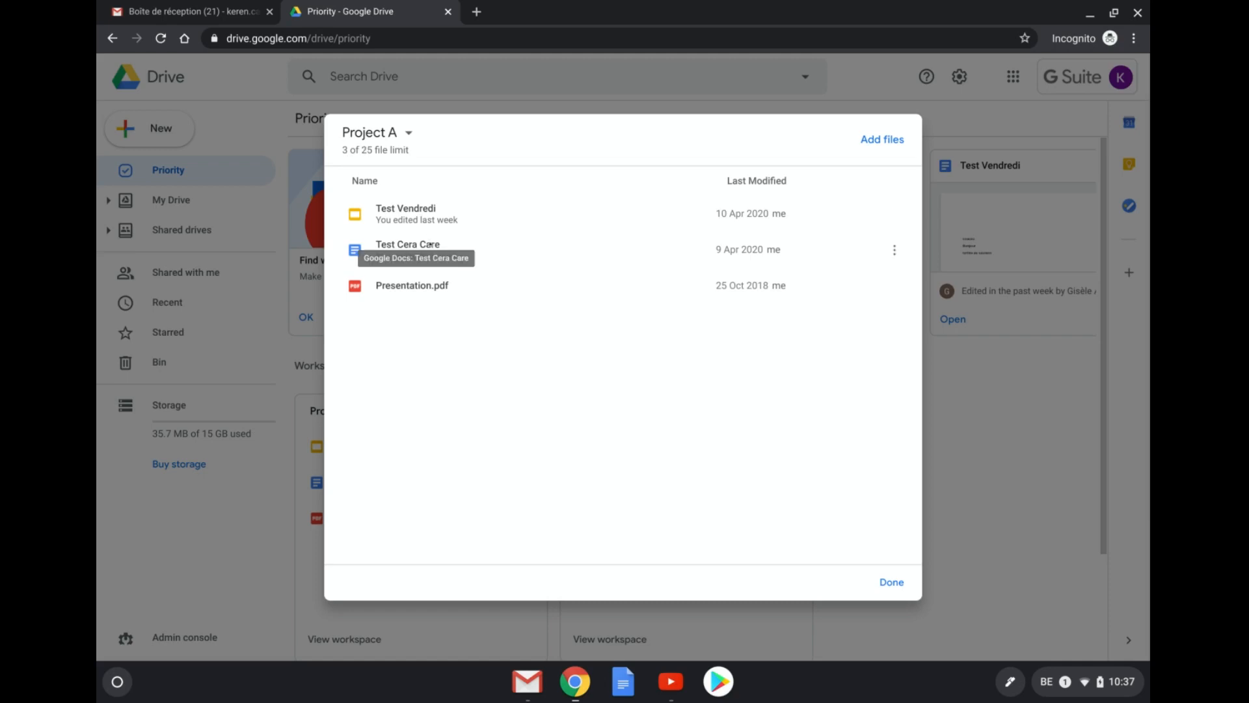
- Close the Project A dialog and open the Project A card's options menu
click(891, 590)
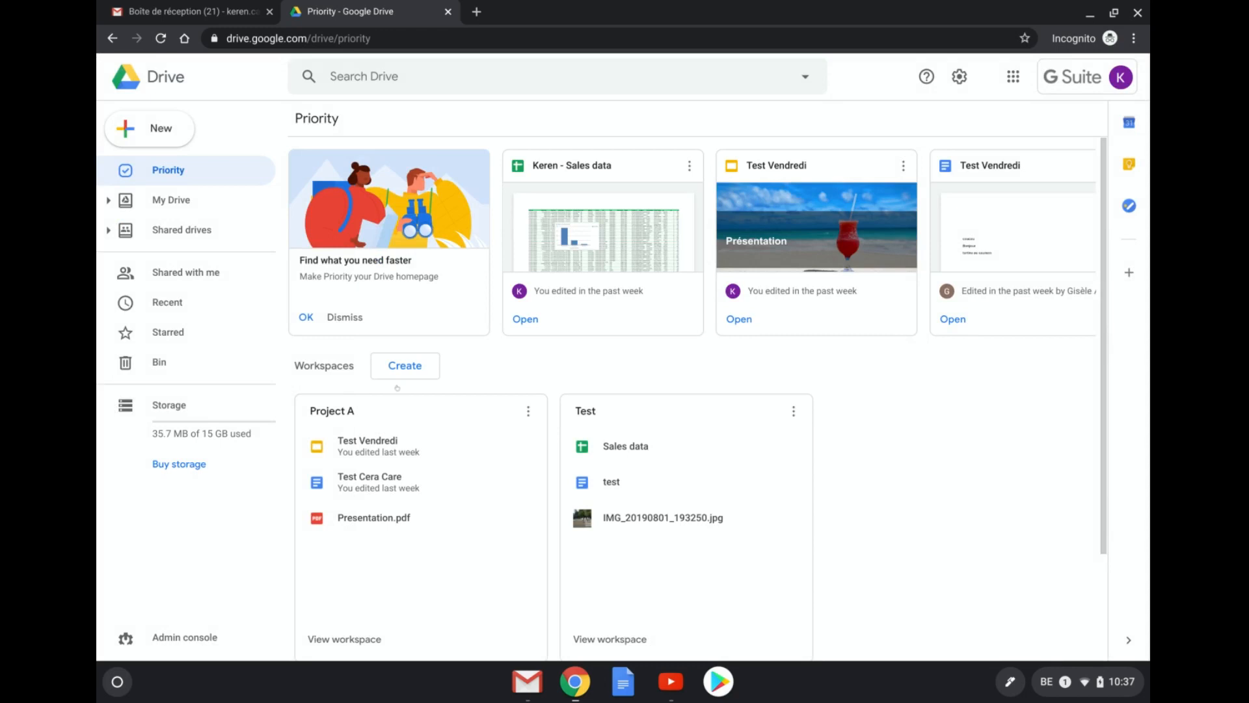
scroll(815, 383, down, 2)
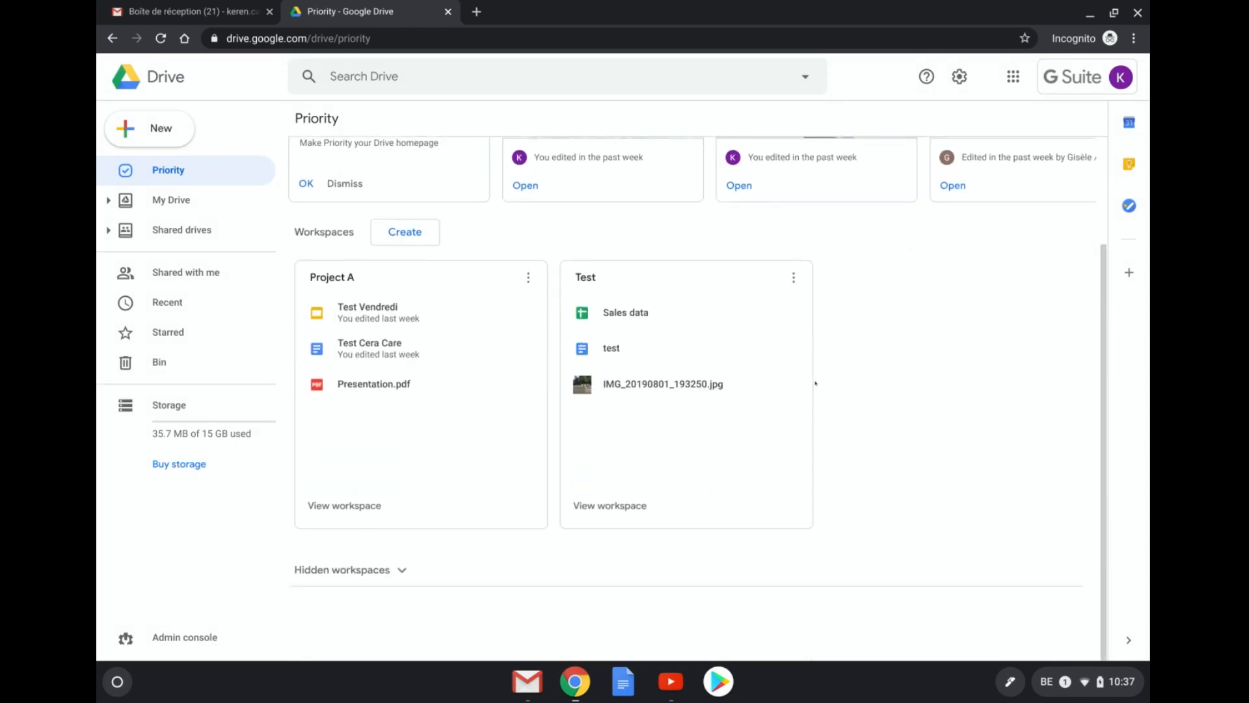
scroll(815, 383, up, 2)
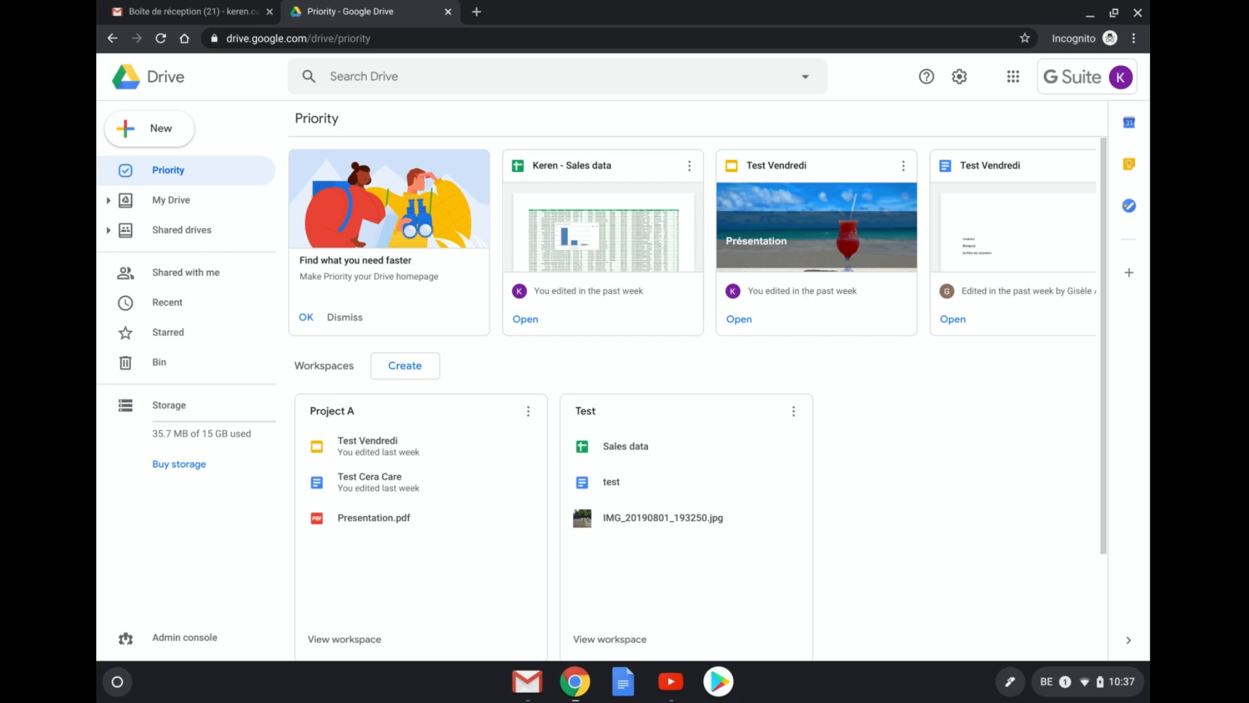
click(528, 412)
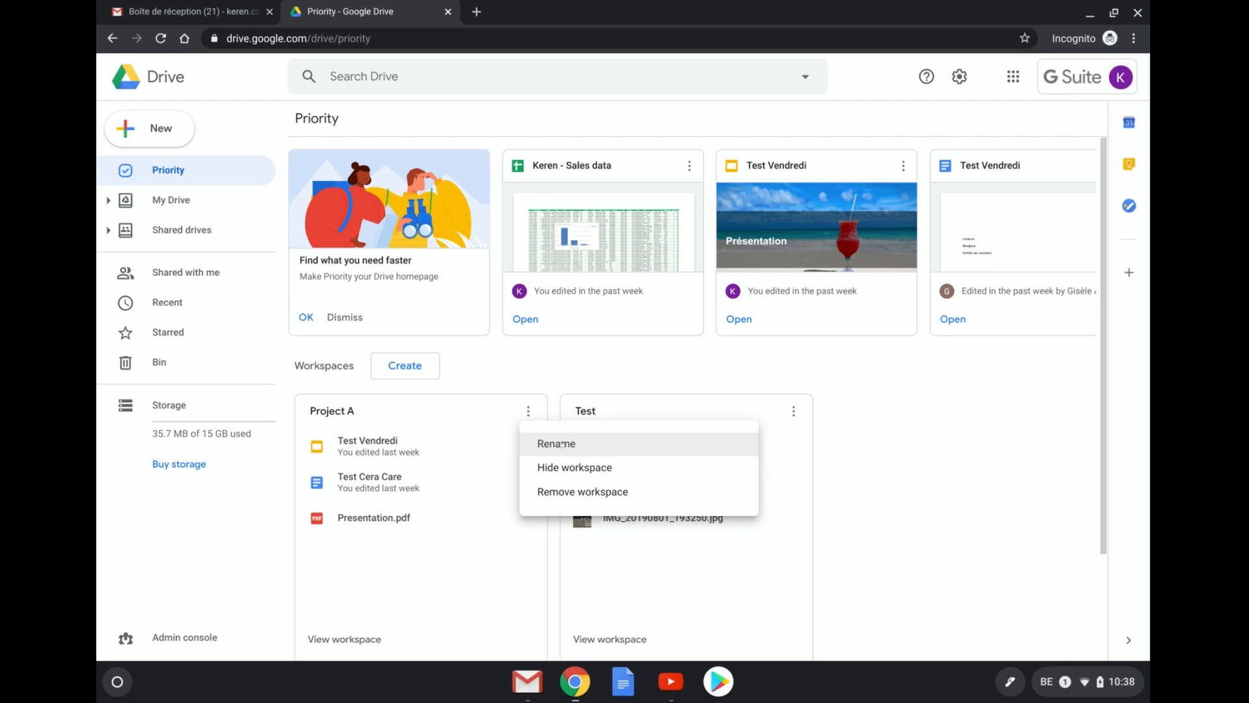
- Dismiss the Project A options menu and scroll through the Priority workspace cards
click(540, 368)
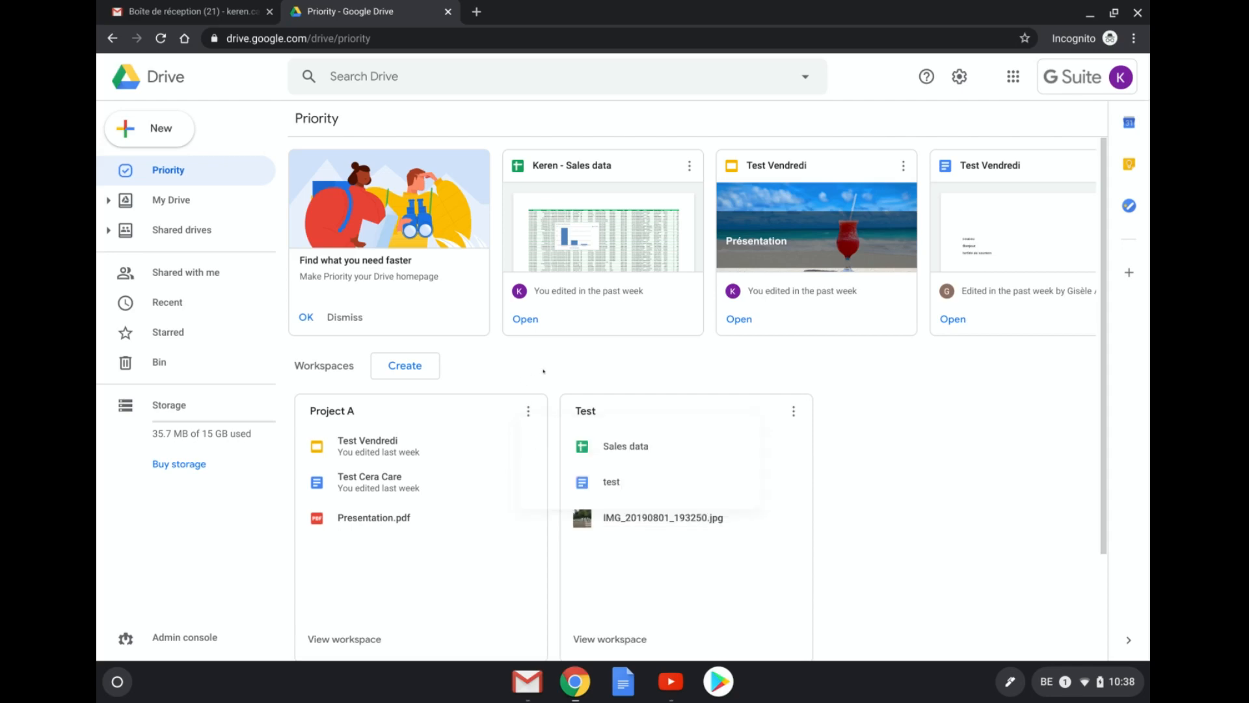
scroll(543, 371, down, 2)
scroll(543, 371, up, 2)
scroll(692, 242, right, 13)
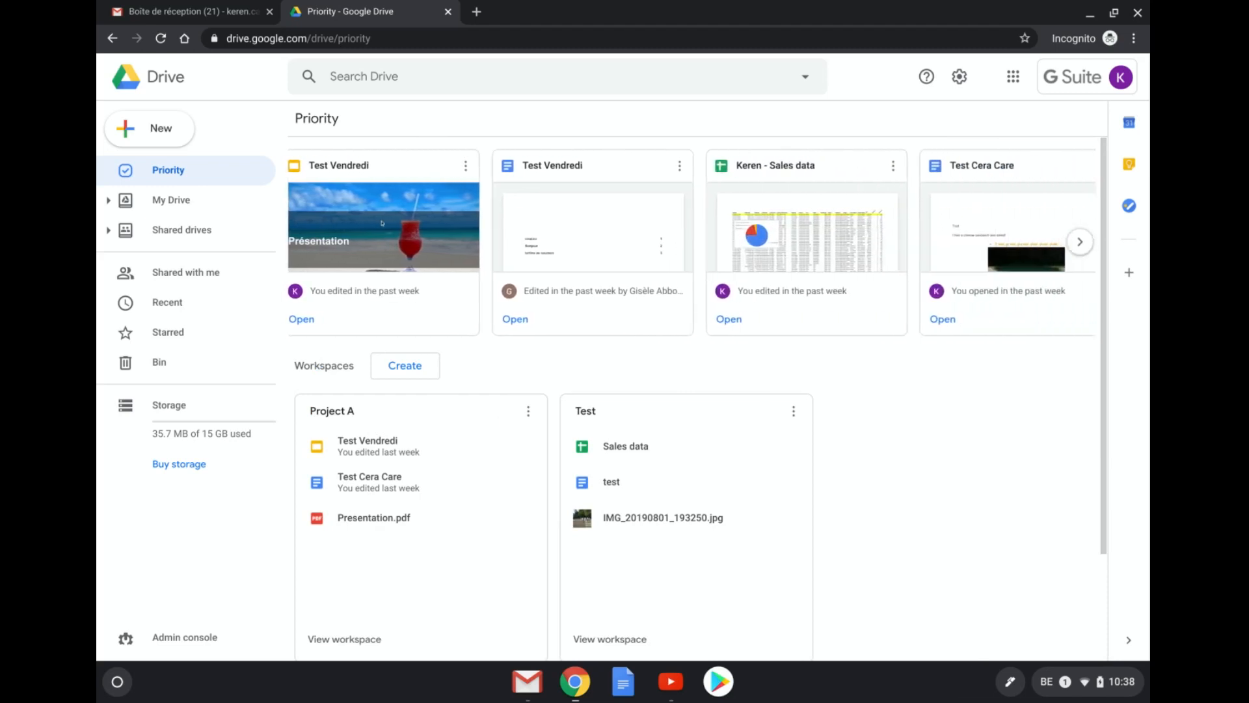
scroll(692, 242, right, 9)
scroll(692, 242, left, 20)
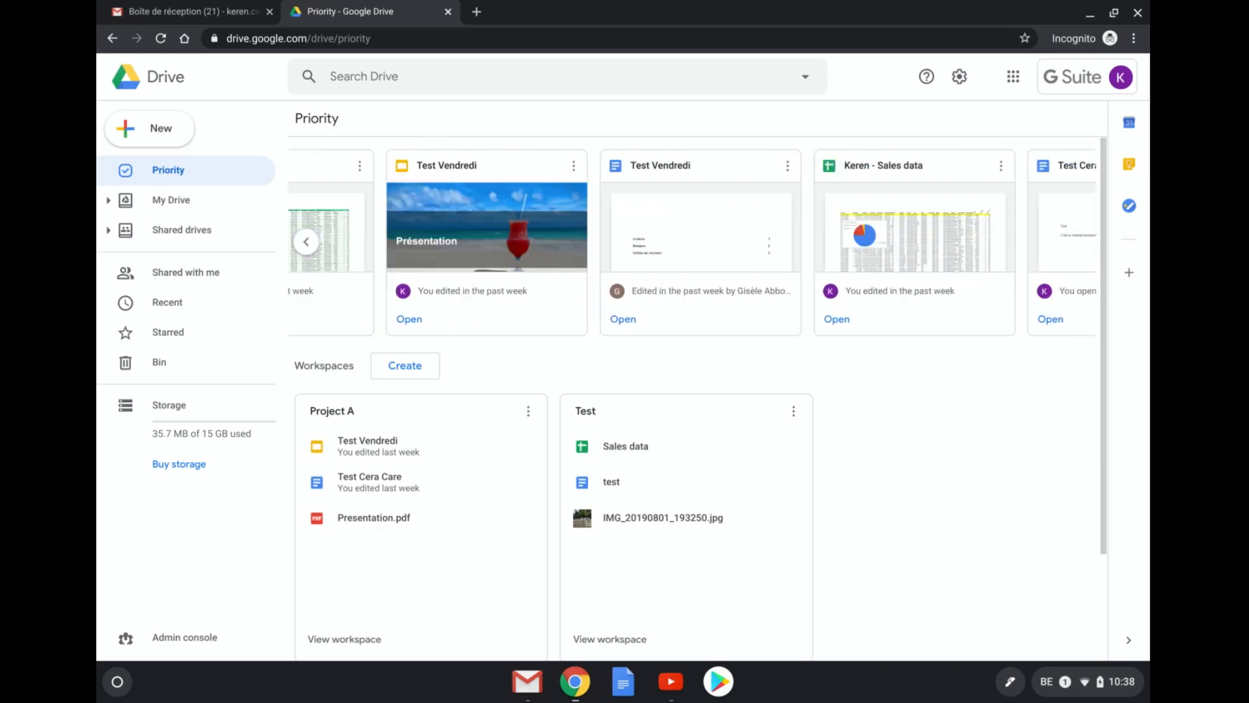
scroll(692, 242, right, 8)
scroll(692, 242, left, 8)
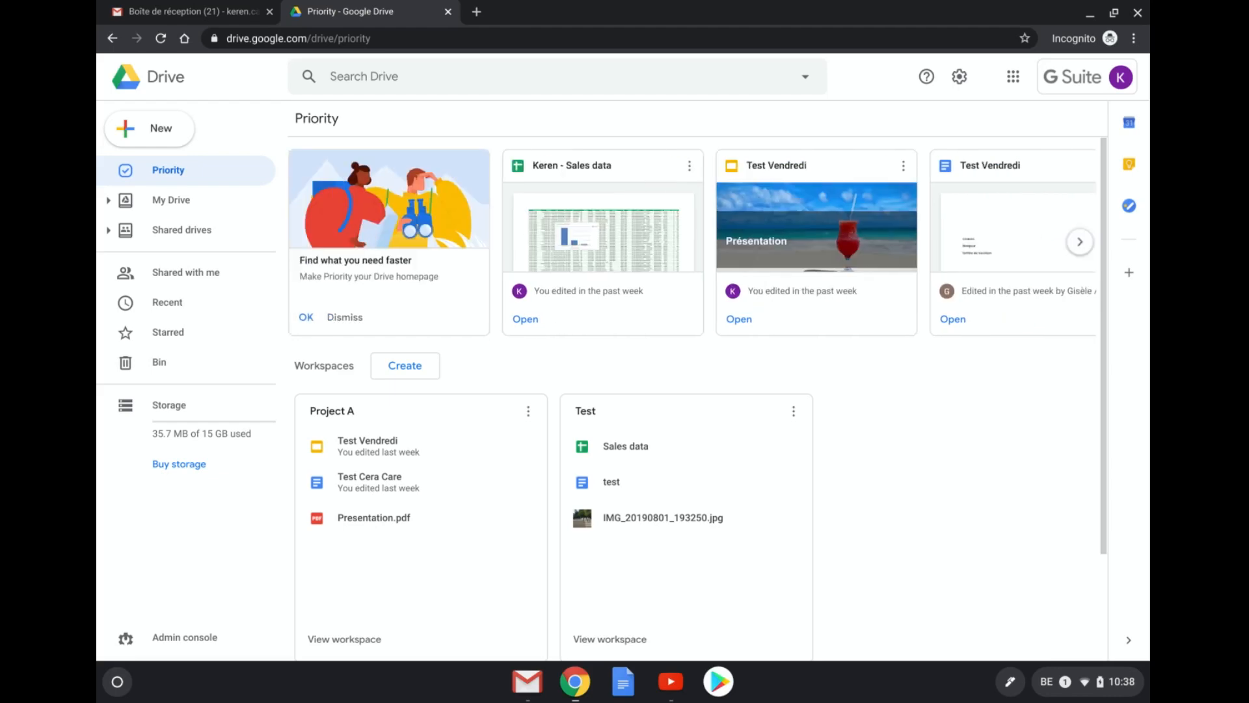
scroll(693, 242, right, 10)
scroll(692, 242, left, 9)
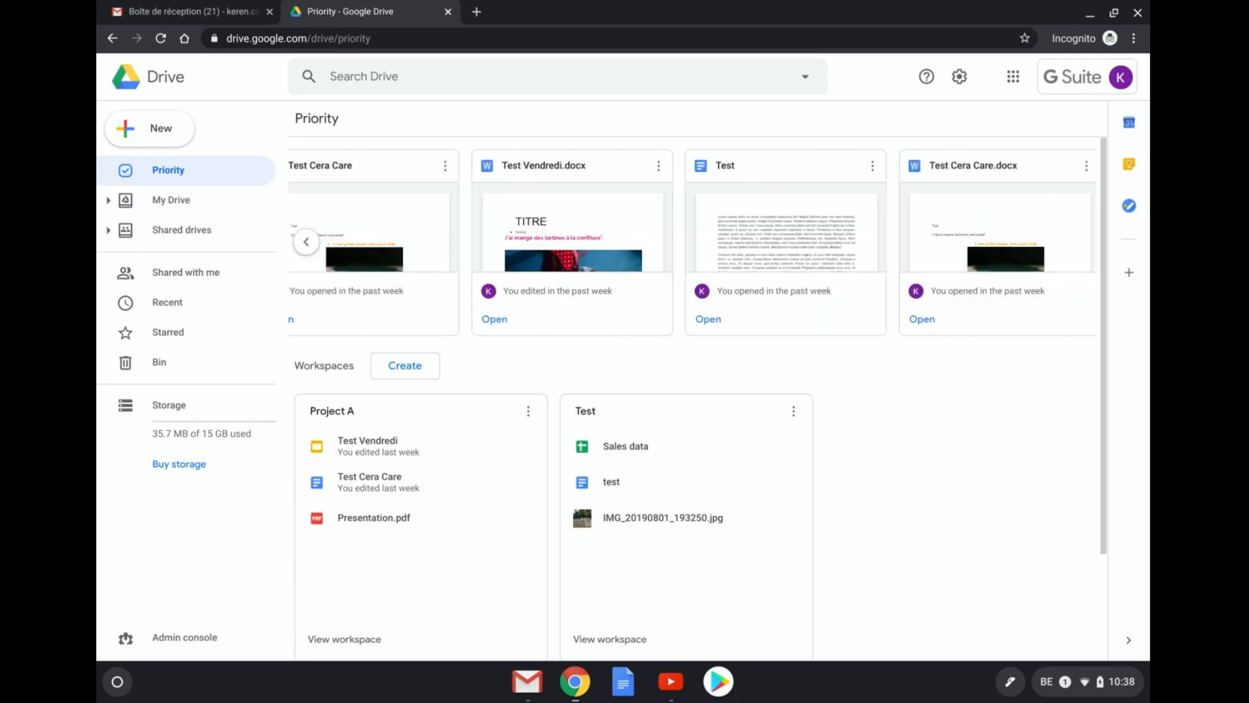
scroll(692, 242, left, 1)
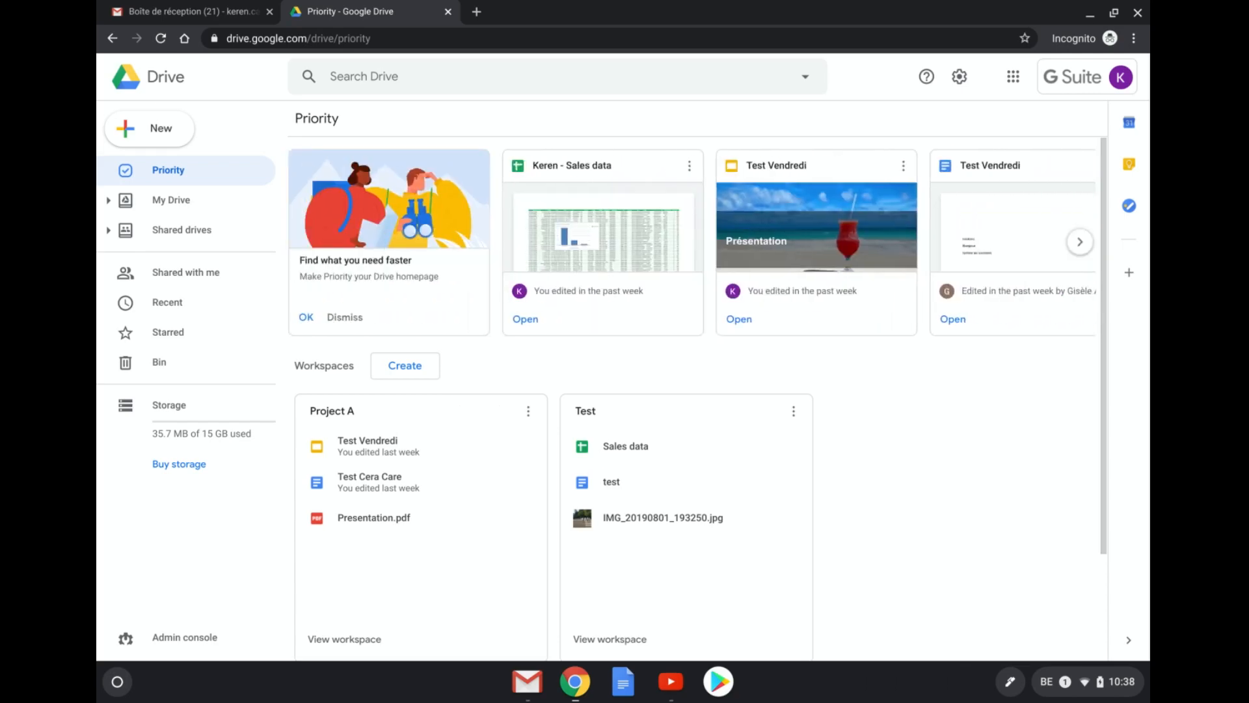
scroll(902, 194, right, 20)
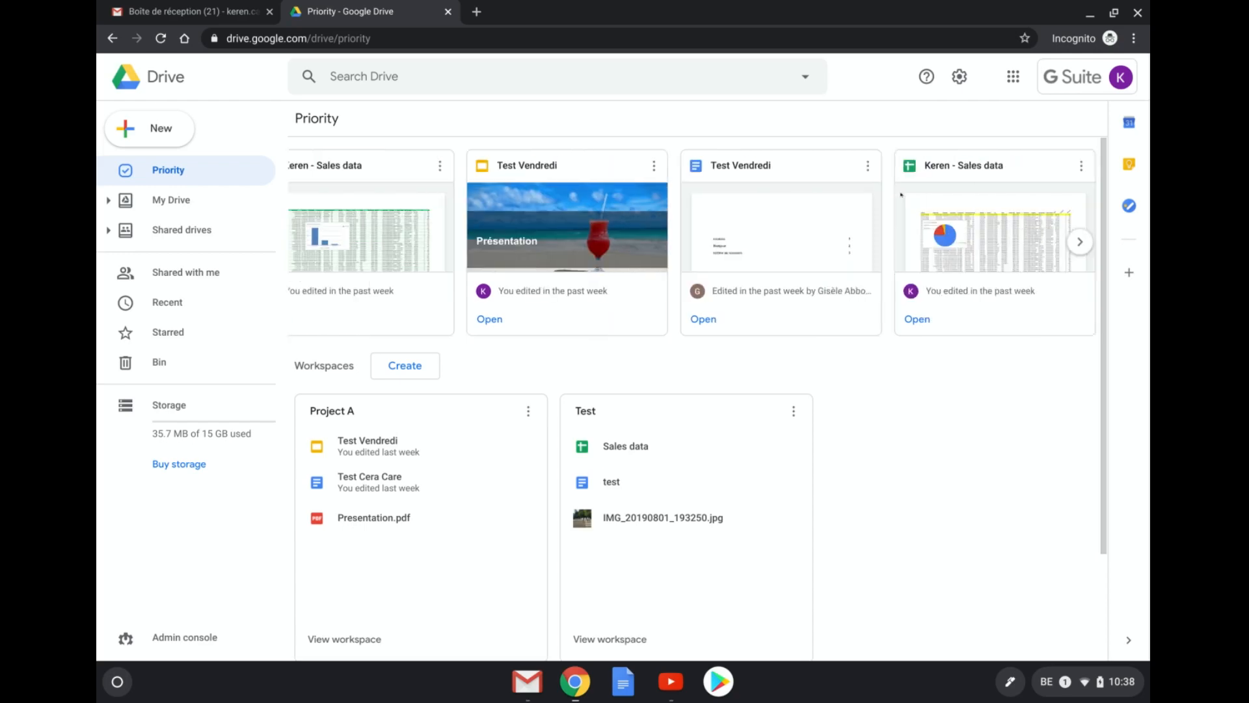
scroll(901, 194, left, 20)
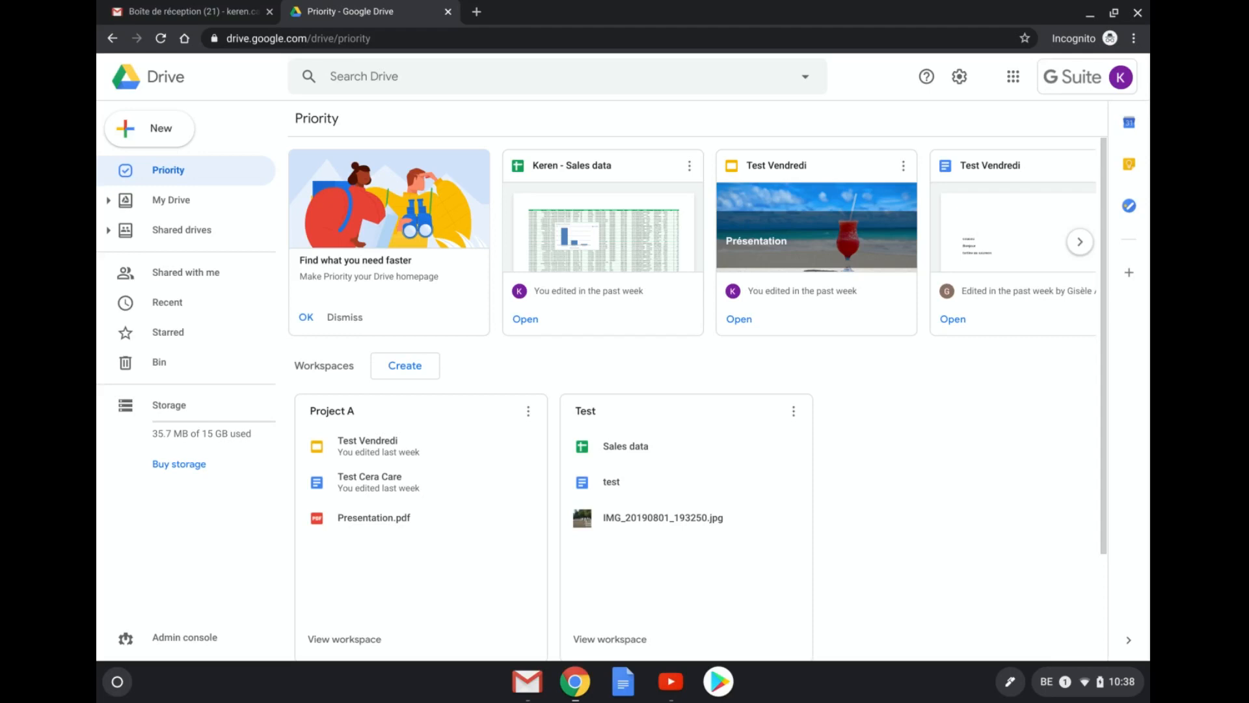
- Minimise the Google Drive window, revealing the '[List] Recorded videos' spreadsheet
scroll(696, 397, down, 2)
scroll(696, 397, up, 2)
scroll(696, 397, down, 2)
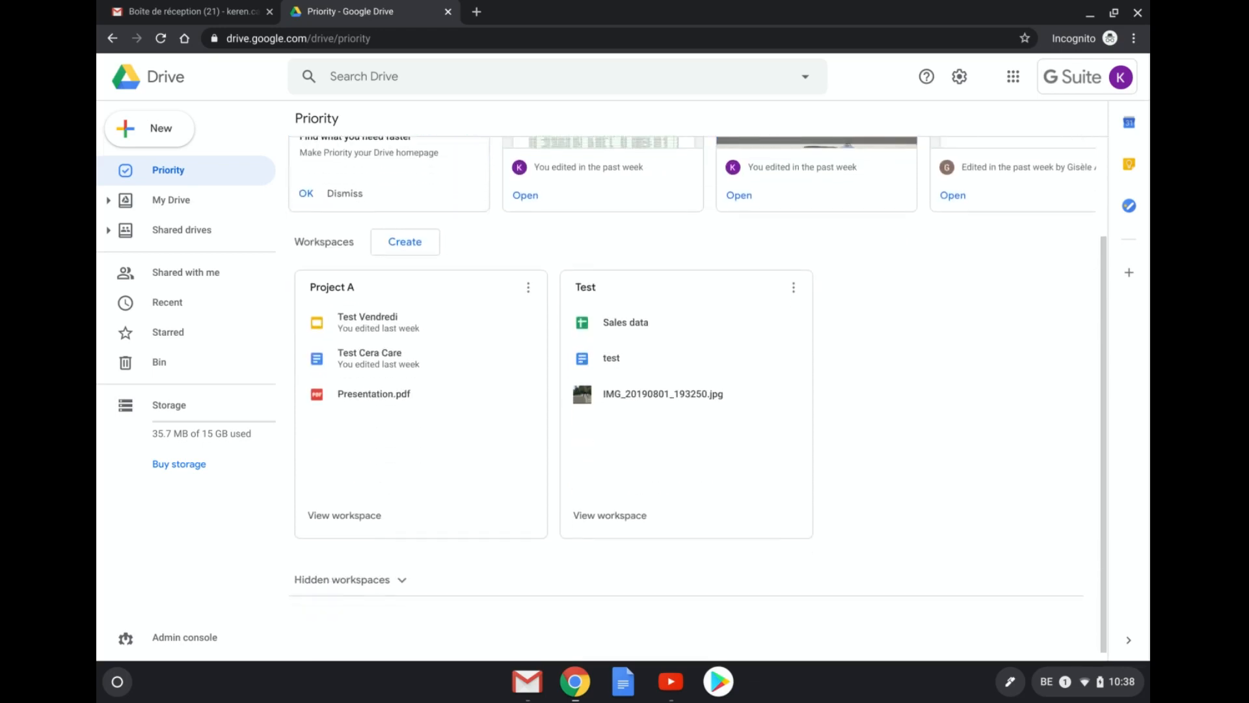
scroll(696, 397, up, 2)
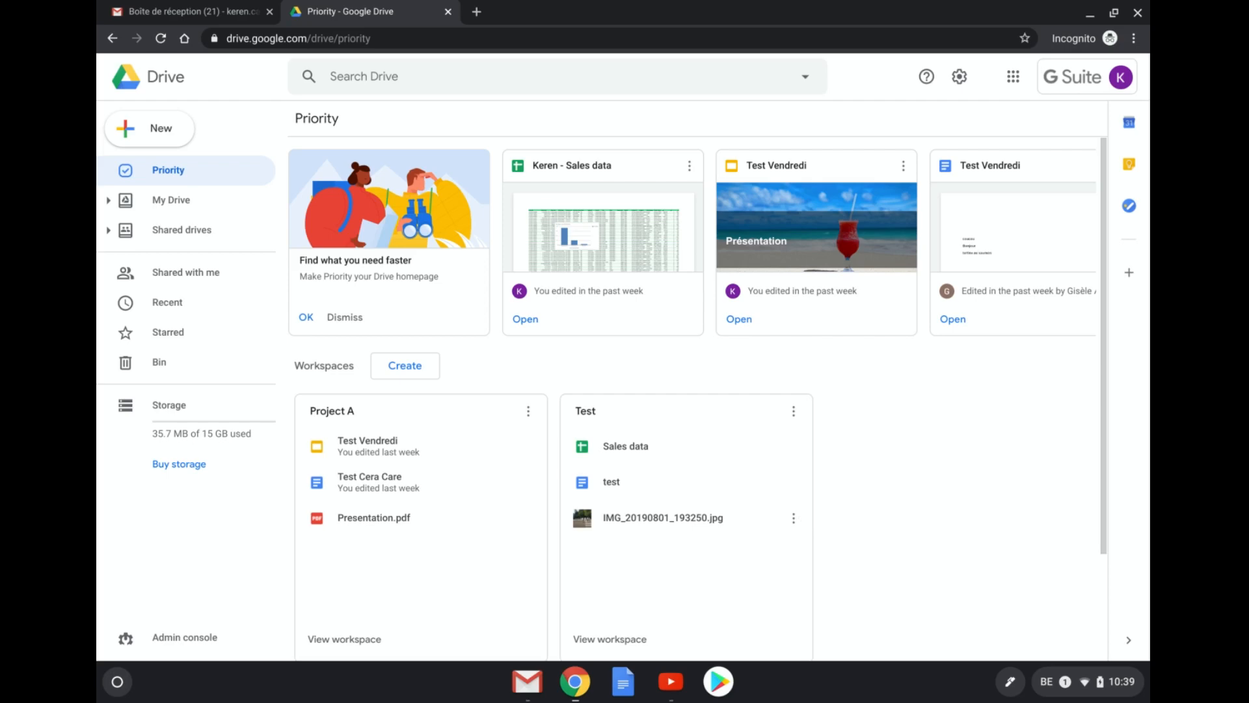
click(1089, 12)
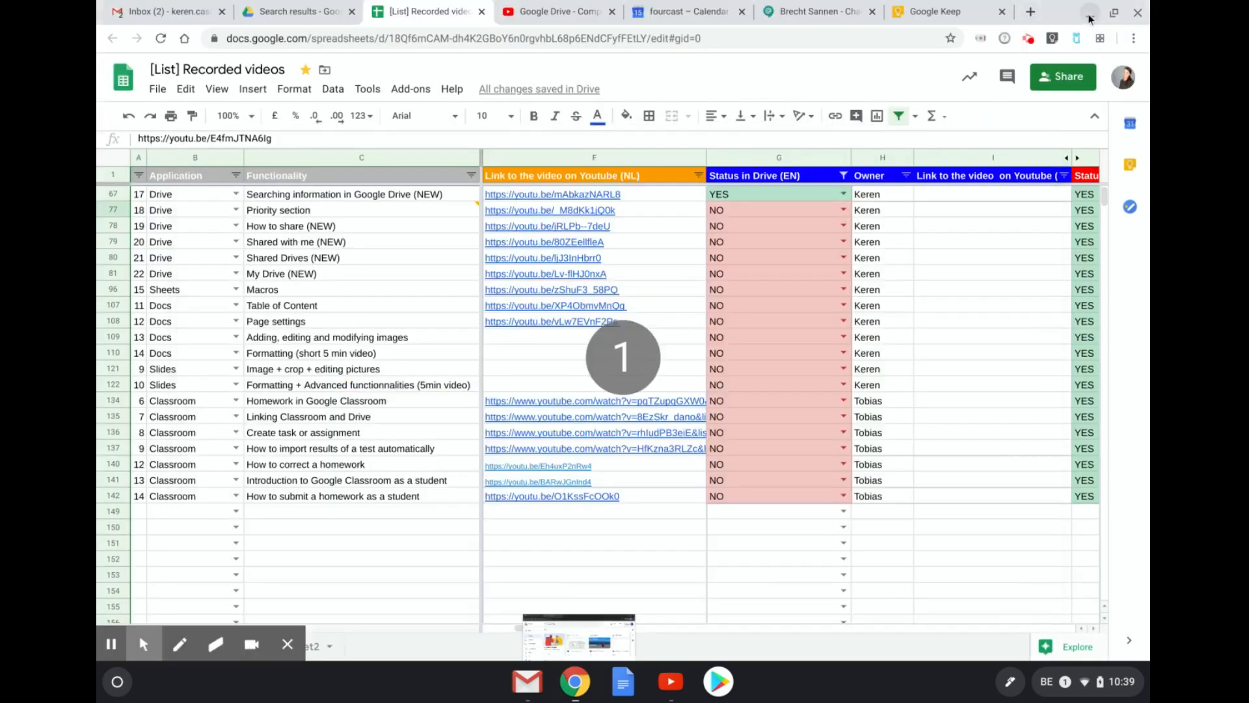
click(1026, 39)
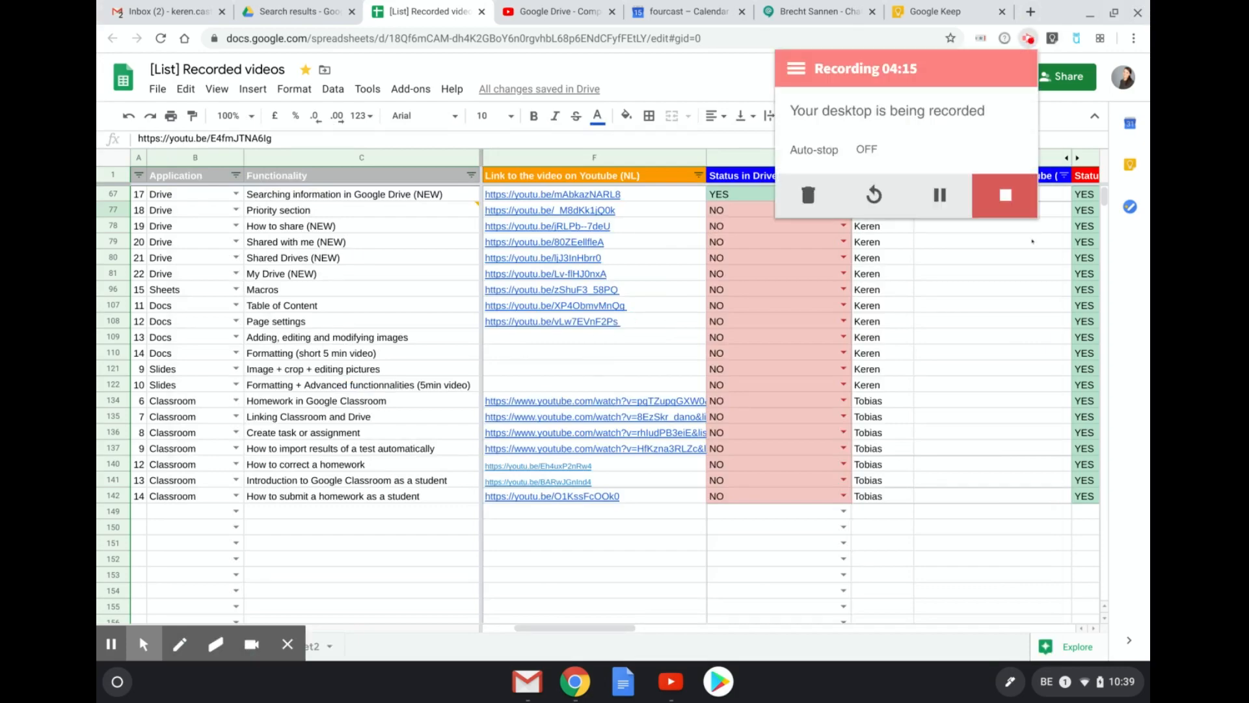